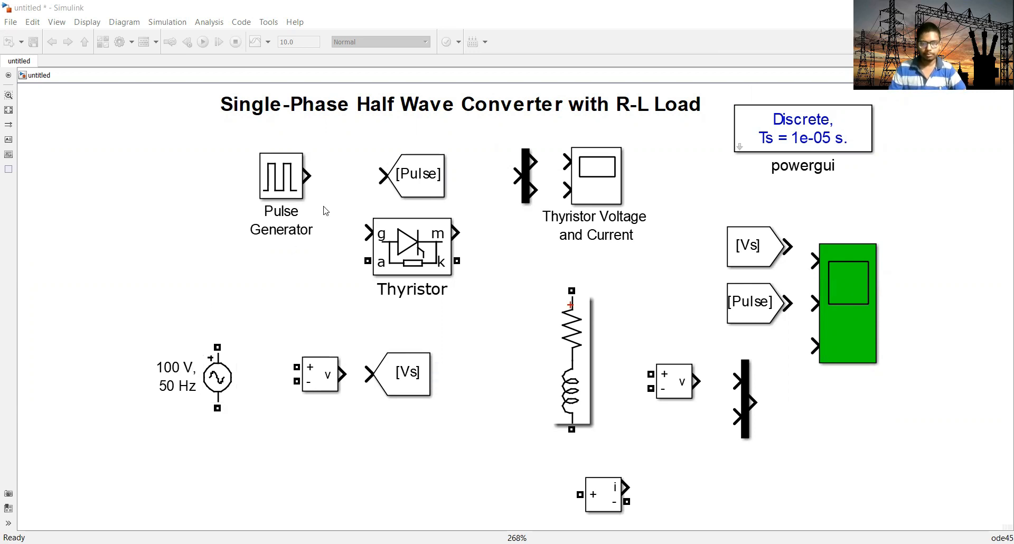
click(284, 194)
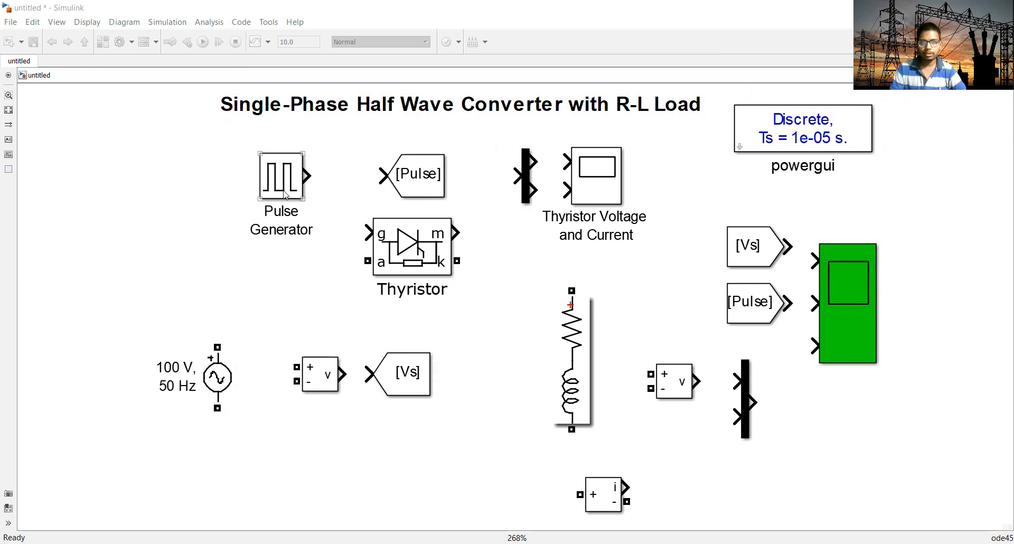
click(397, 182)
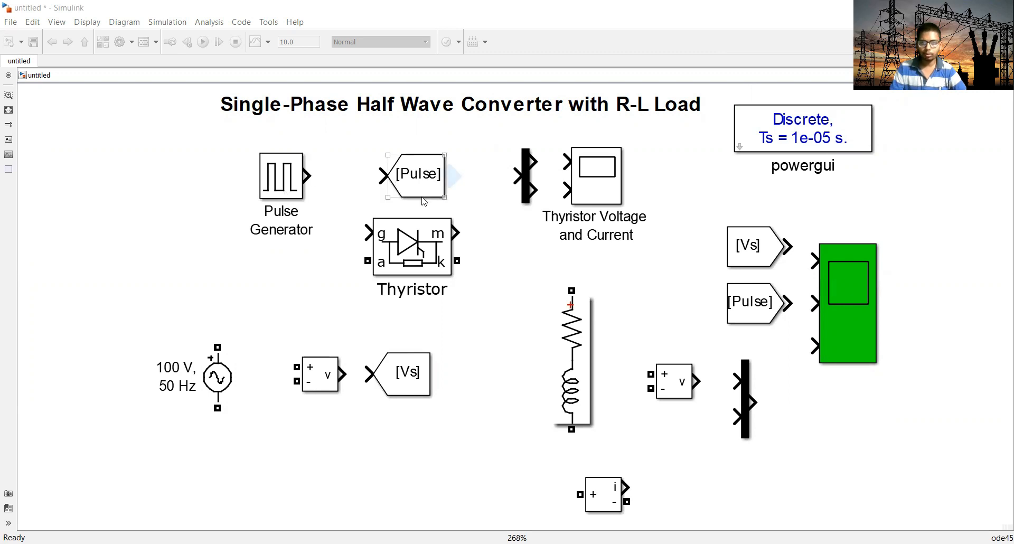
click(357, 179)
click(397, 192)
click(287, 184)
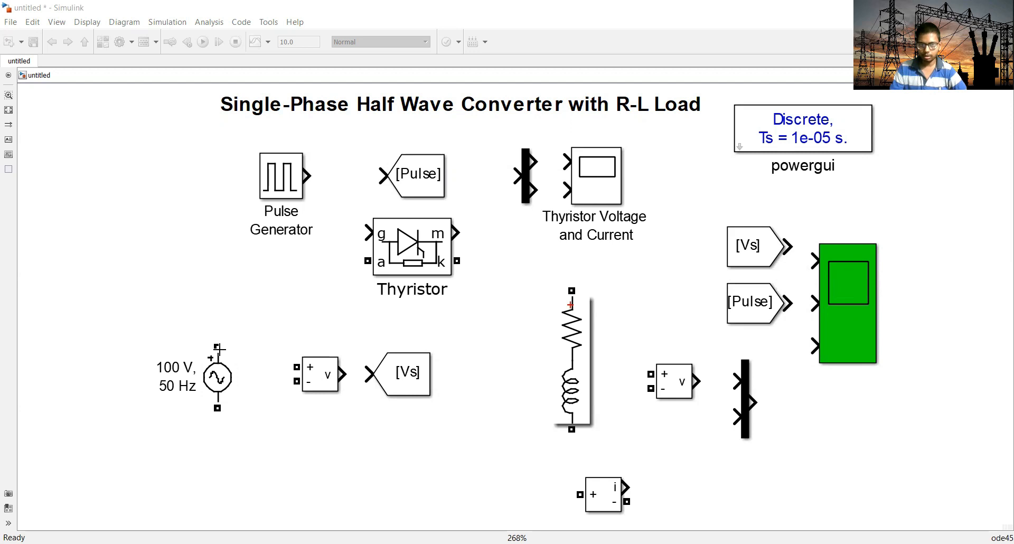
Wire the AC source through the thyristor and R-L load back to the source, and lower the return wire
drag(216, 344, 366, 259)
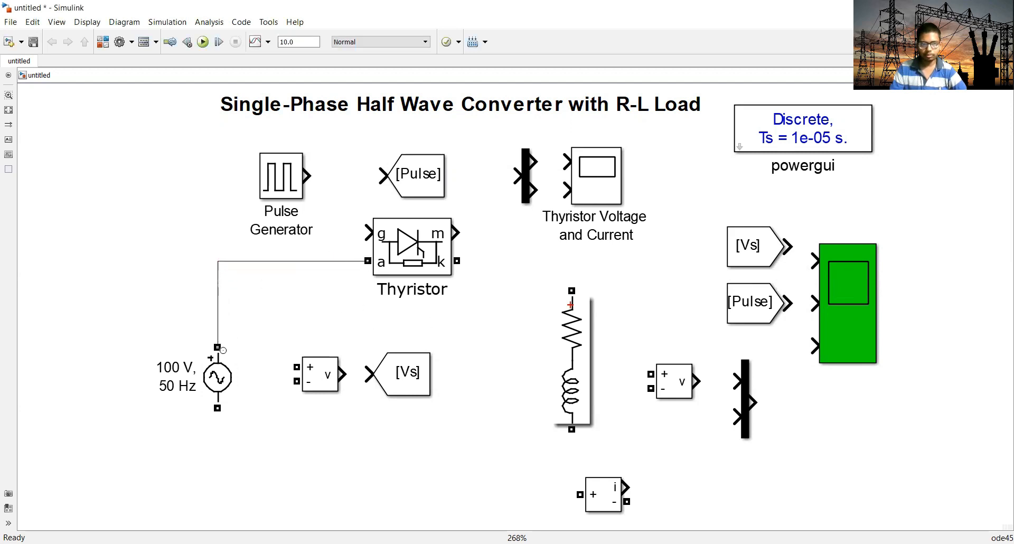
drag(456, 261, 572, 293)
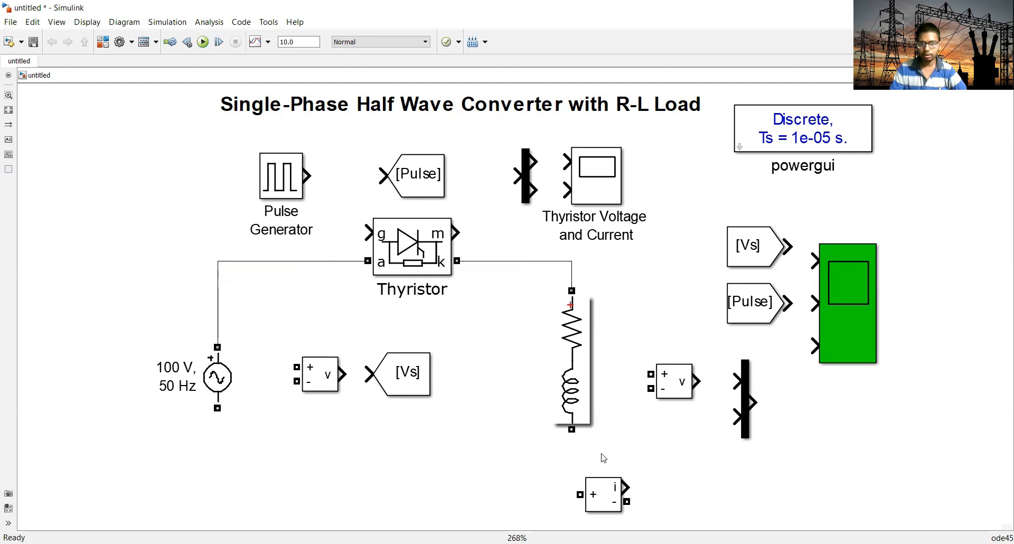
drag(572, 431, 217, 410)
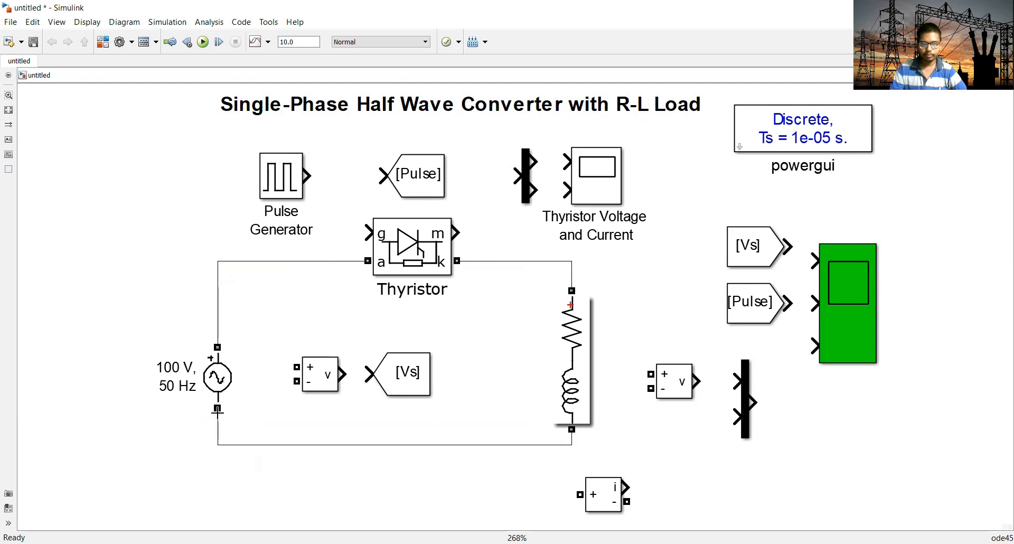
drag(357, 445, 373, 472)
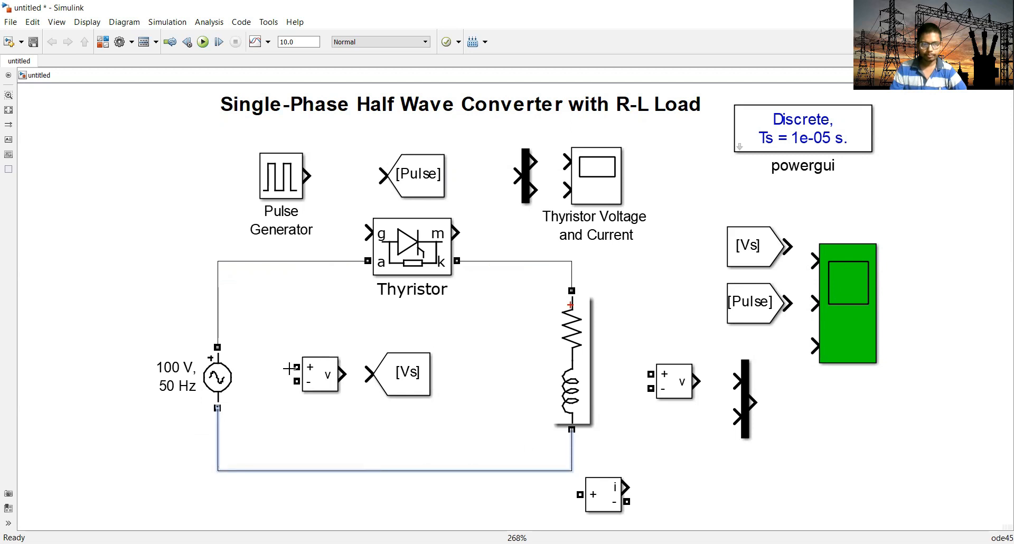
Connect the voltage measurement block across the AC source and feed its output to the [Vs] Goto tag
mouse_move(294, 367)
mouse_down()
mouse_move(243, 304)
mouse_move(218, 306)
mouse_up()
mouse_move(297, 381)
mouse_down()
mouse_move(276, 378)
mouse_move(253, 437)
mouse_move(218, 446)
mouse_up()
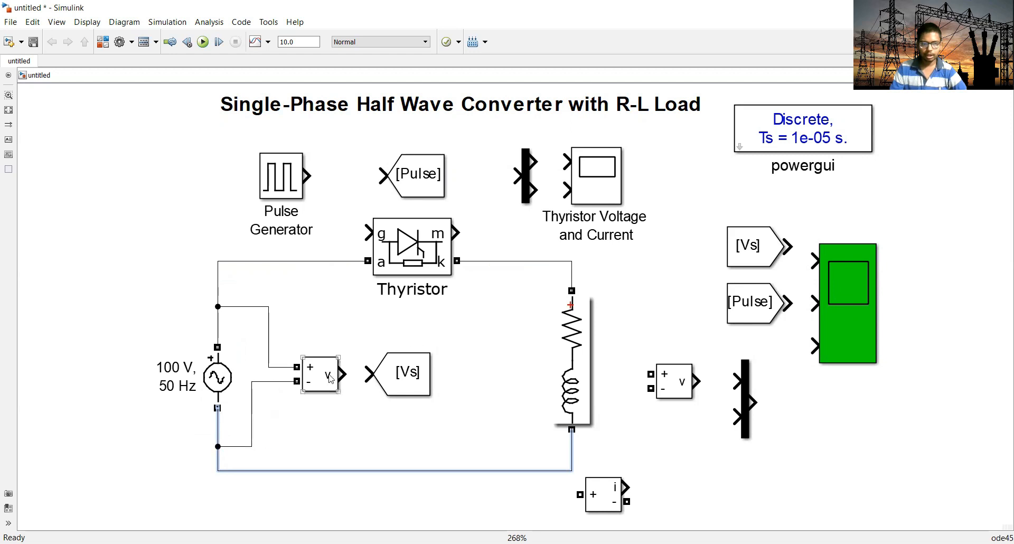
drag(342, 374, 370, 374)
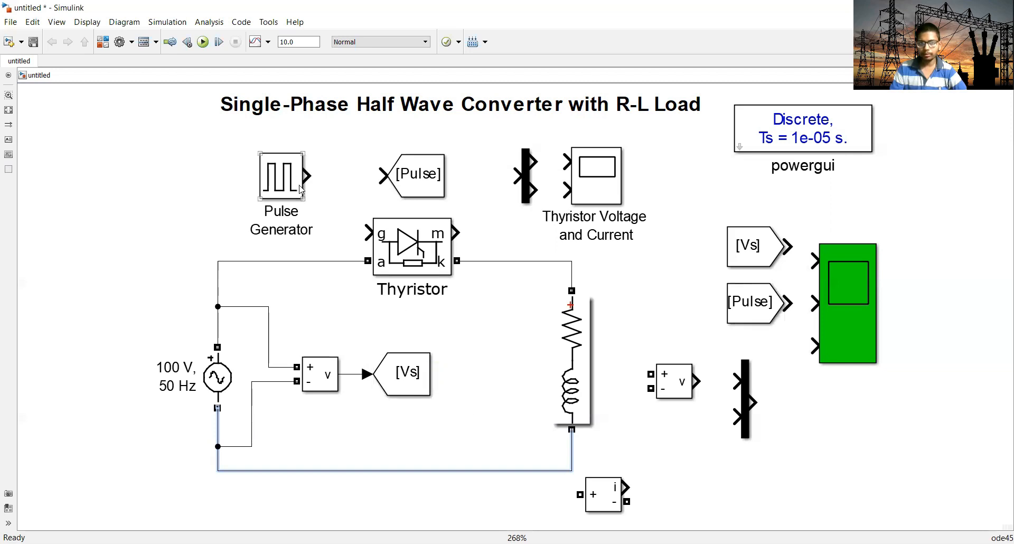
Connect the Pulse Generator output to the [Pulse] Goto tag and branch it to the thyristor gate
drag(308, 178, 384, 182)
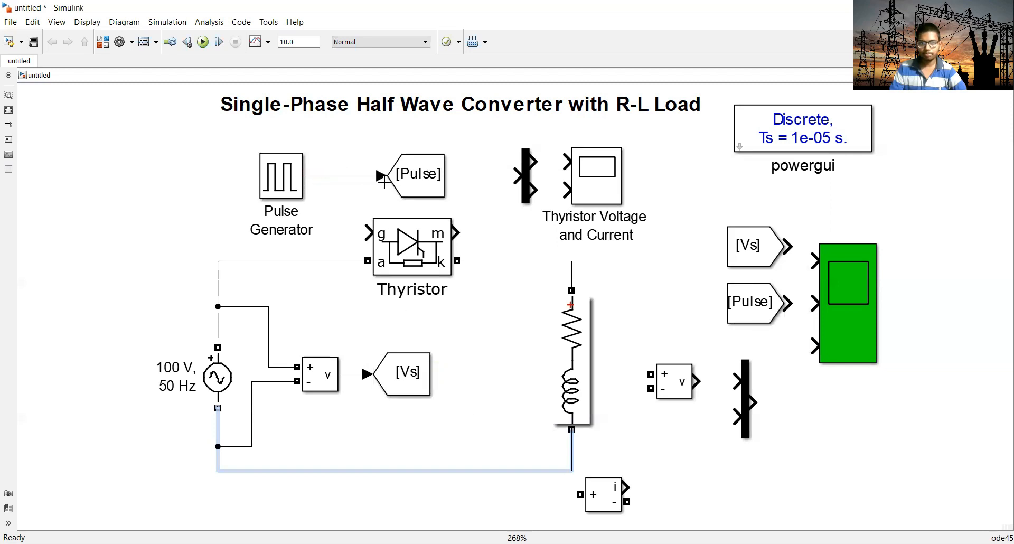
click(415, 181)
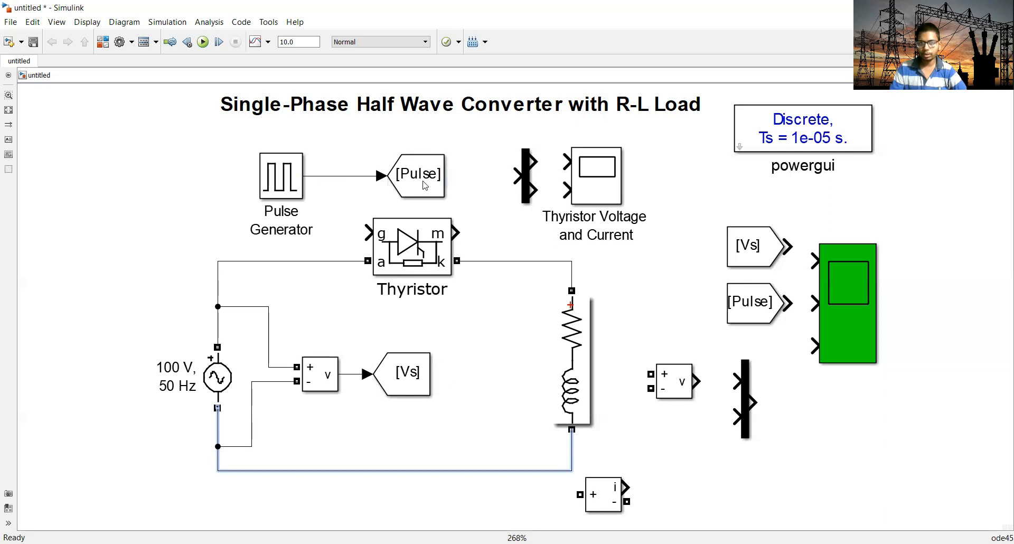
click(383, 190)
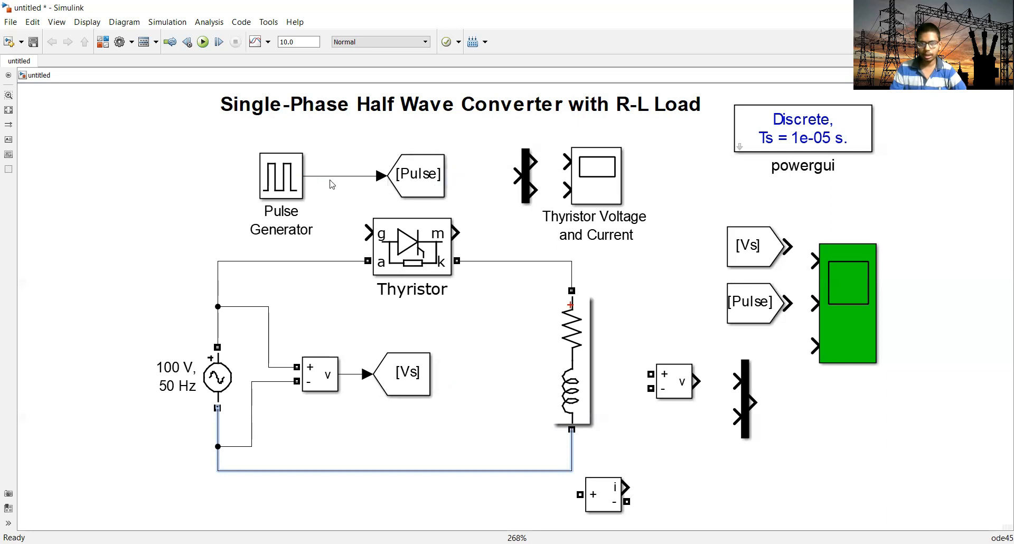
drag(368, 232, 327, 176)
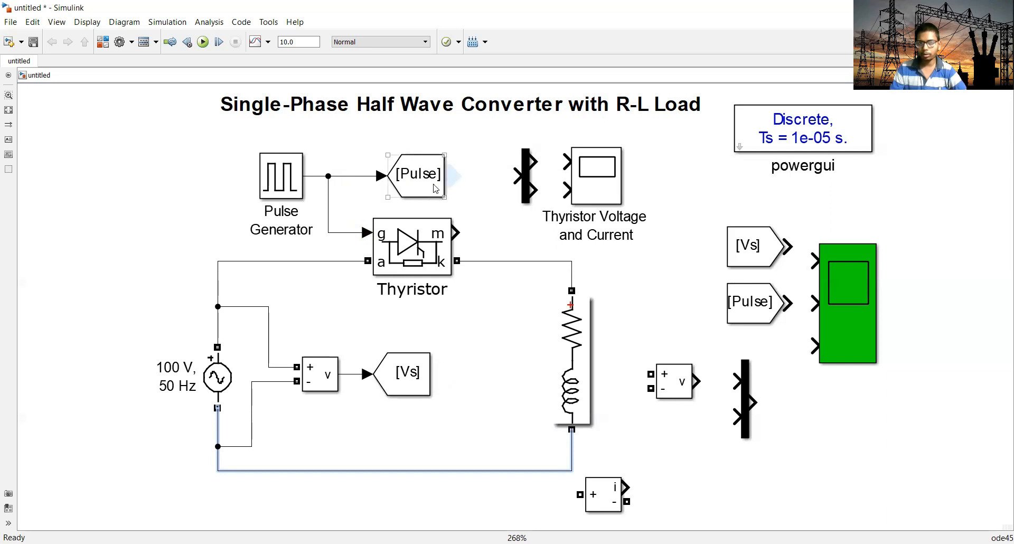
Connect the thyristor's m output to the demux and both demux outputs to the Thyristor Voltage and Current scope
mouse_move(456, 234)
mouse_down()
mouse_move(518, 169)
mouse_move(570, 163)
mouse_up()
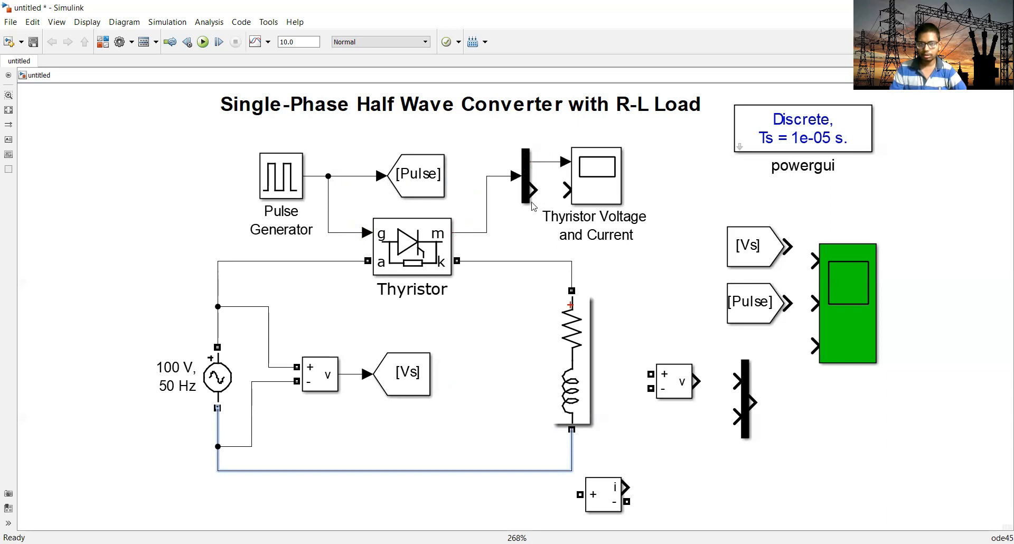
drag(531, 191, 565, 189)
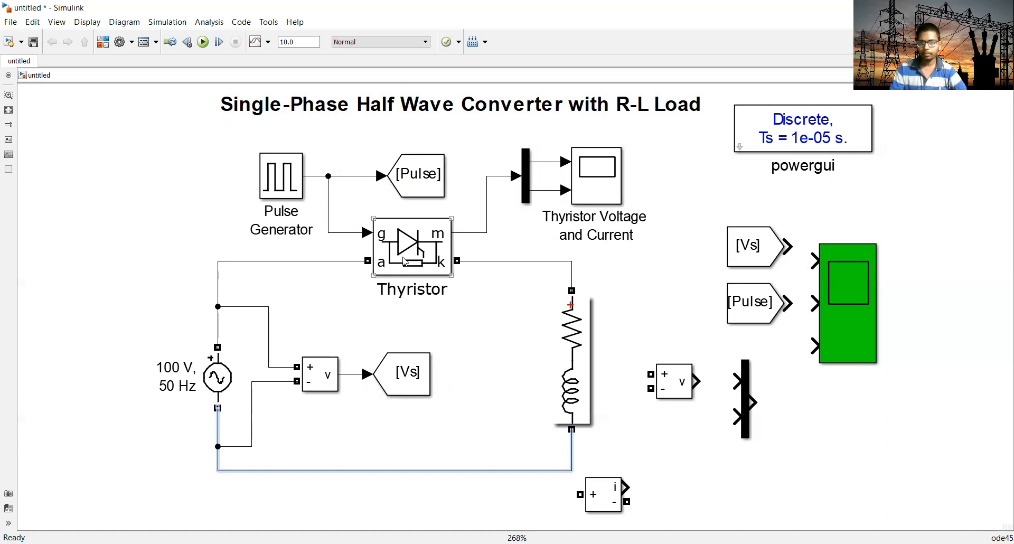
click(387, 244)
click(341, 251)
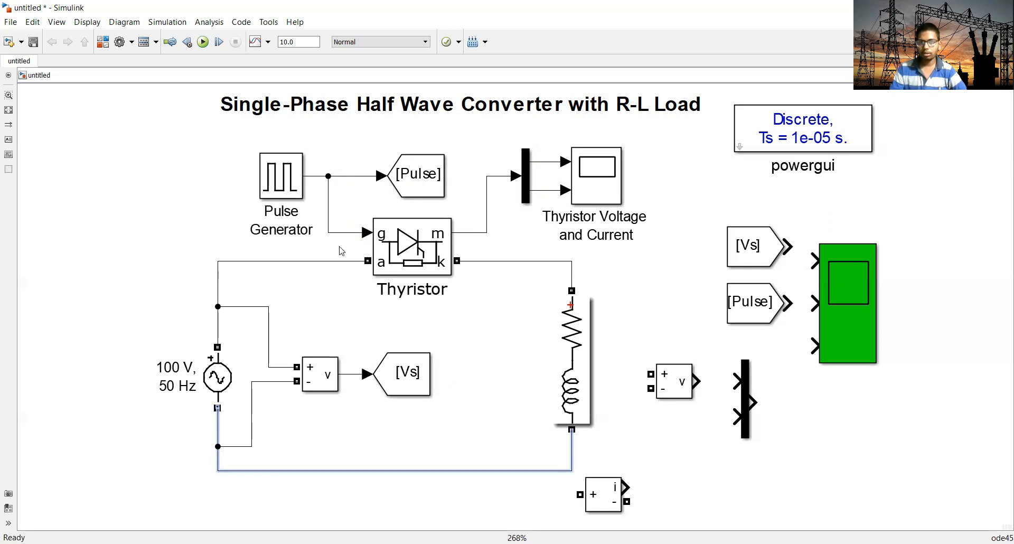
click(385, 270)
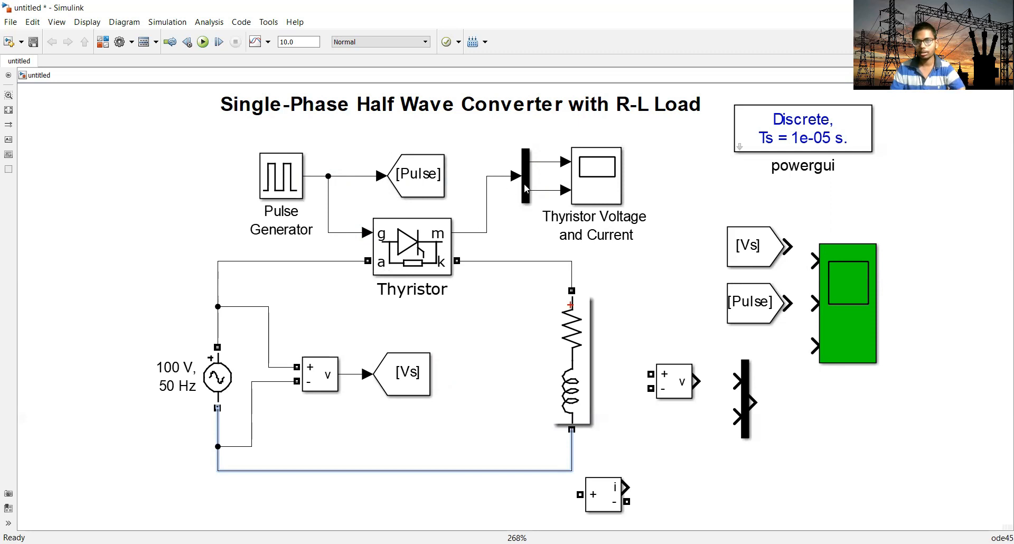
click(580, 352)
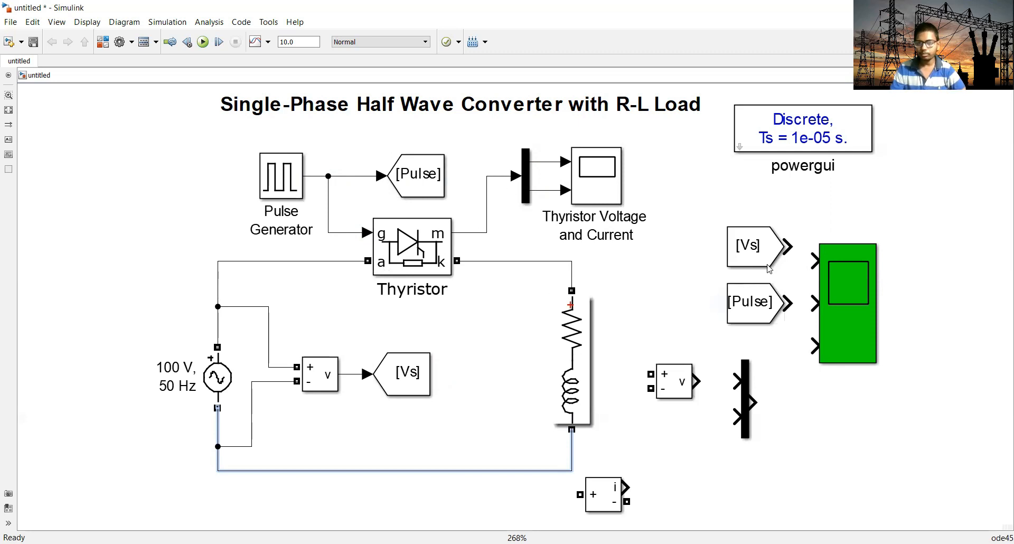
Connect the [Vs] and [Pulse] From tags to the first two inputs of the green scope
drag(785, 246, 813, 261)
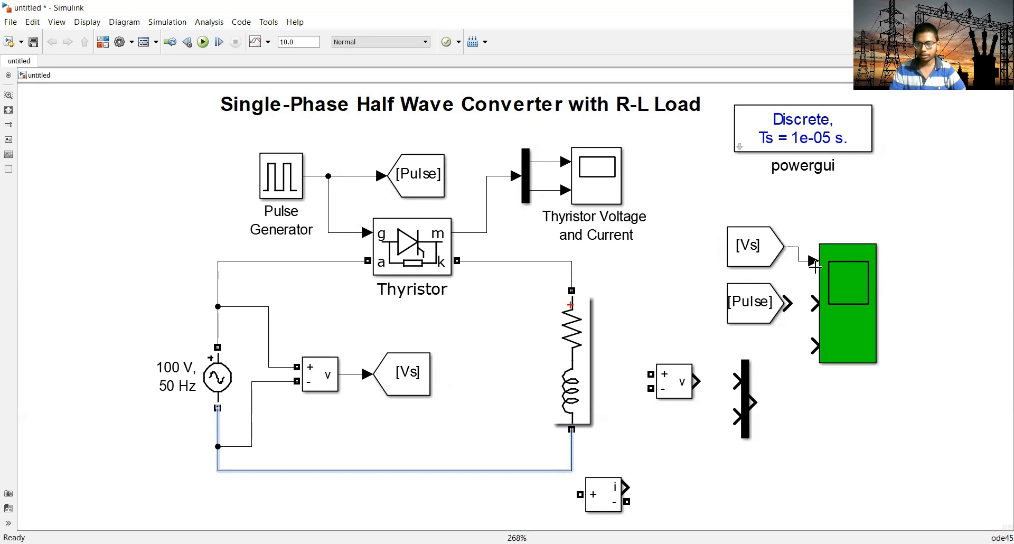
drag(787, 303, 814, 304)
Connect the second voltage measurement block across the R-L load and its output to the mux's first input
drag(651, 374, 573, 275)
drag(650, 388, 571, 468)
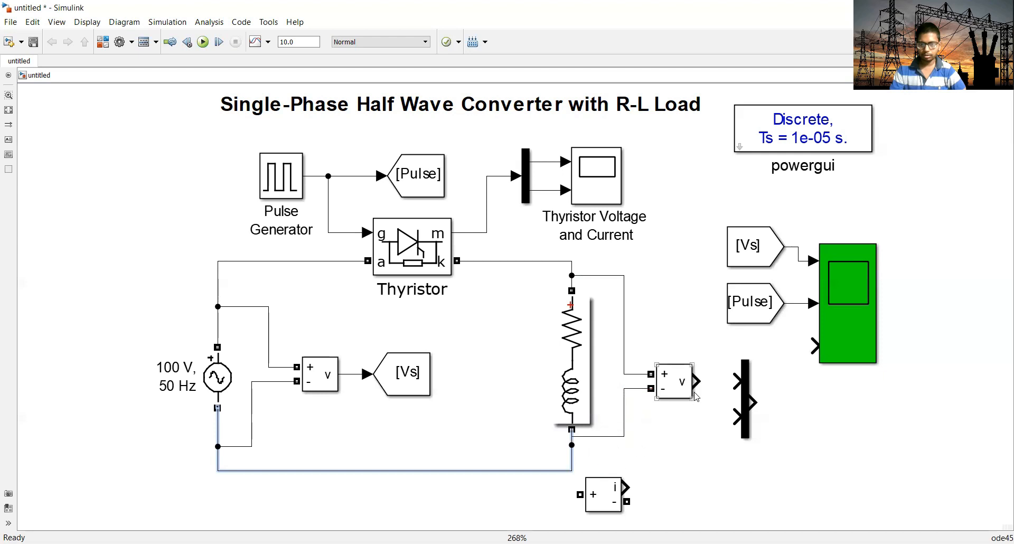
drag(696, 381, 735, 382)
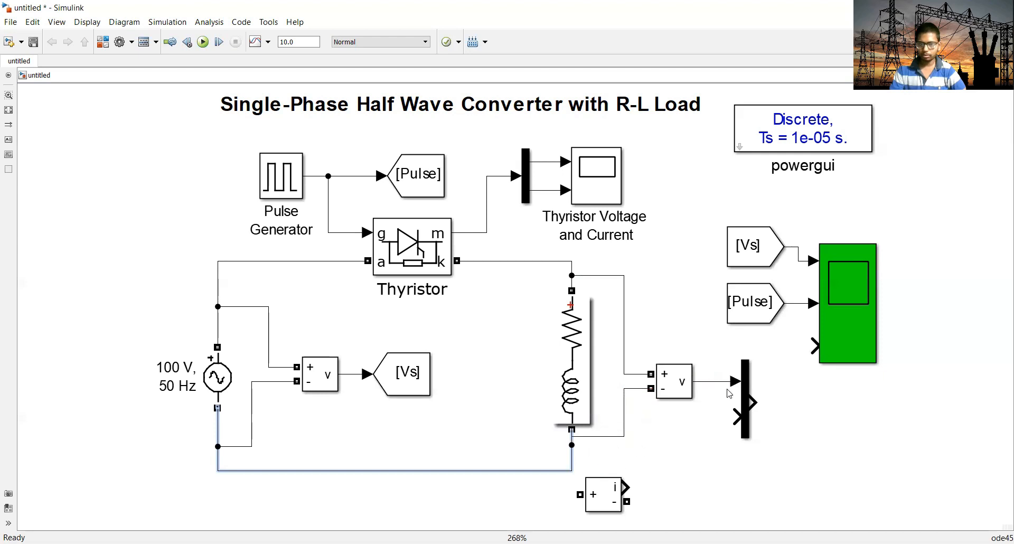
click(579, 312)
click(605, 419)
click(748, 399)
click(597, 499)
click(526, 492)
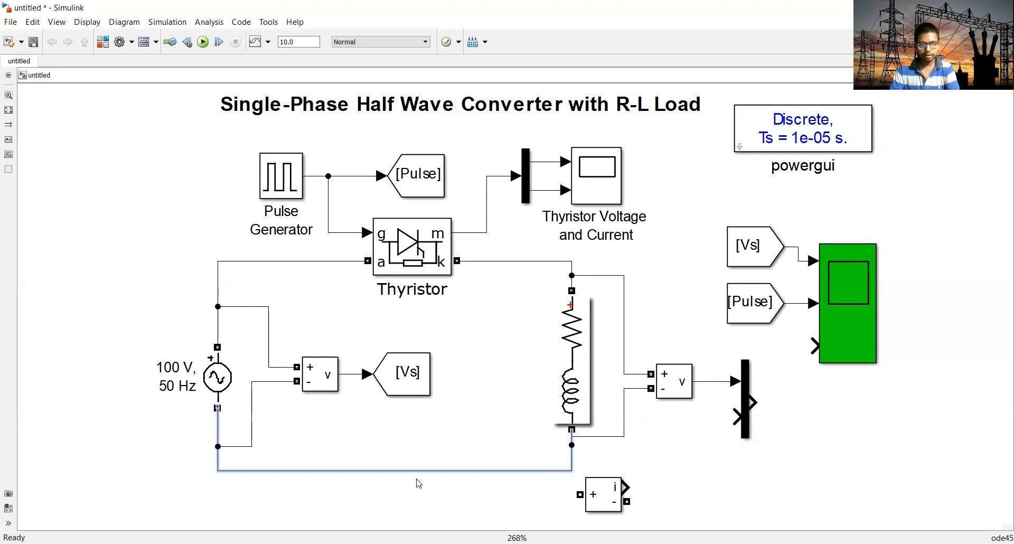
Delete the return wire between the load and the source and shift the current measurement block slightly upward
click(590, 505)
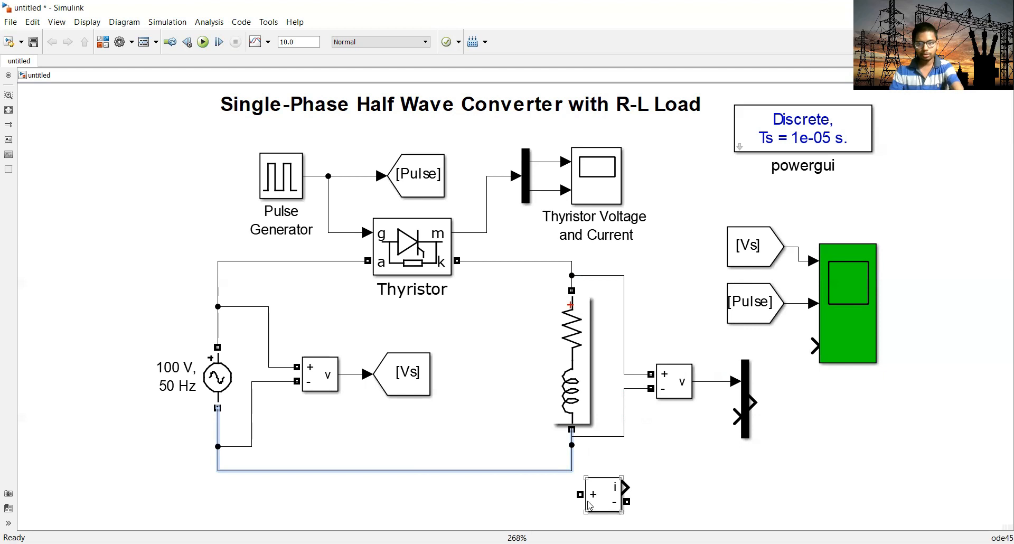
key(Delete)
mouse_move(590, 505)
mouse_down()
mouse_move(604, 504)
mouse_move(520, 504)
mouse_move(603, 504)
mouse_move(588, 495)
mouse_up()
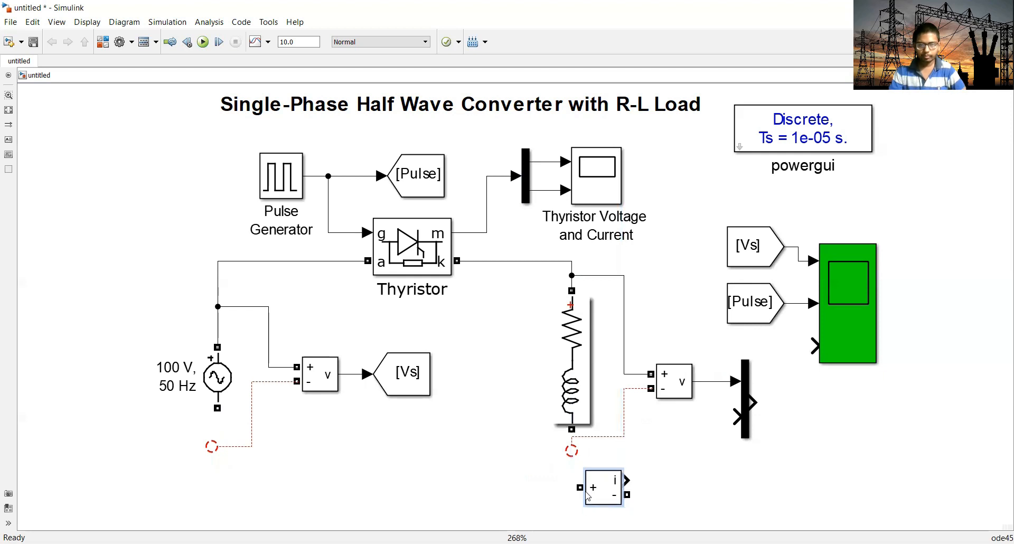
drag(564, 450, 630, 494)
click(597, 499)
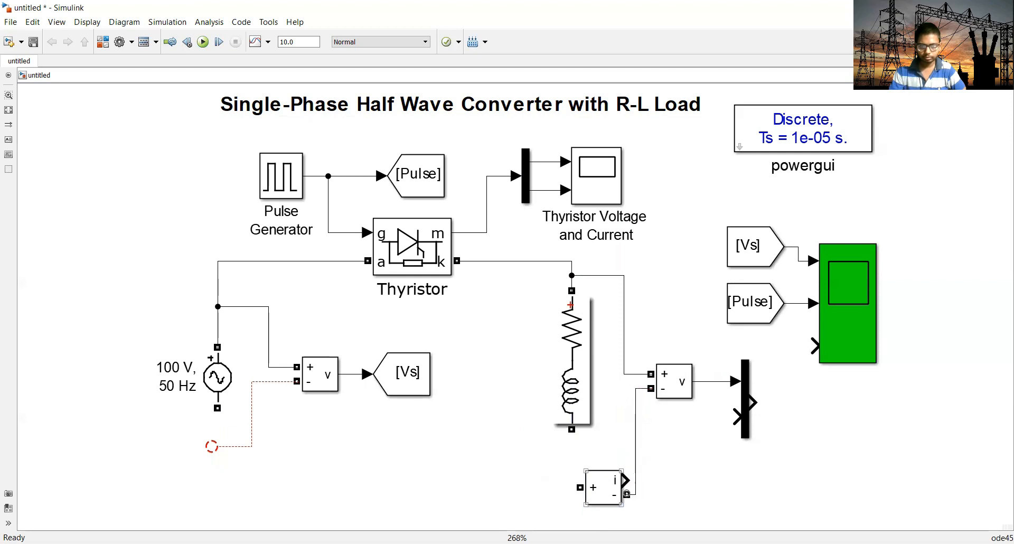
drag(585, 473, 521, 440)
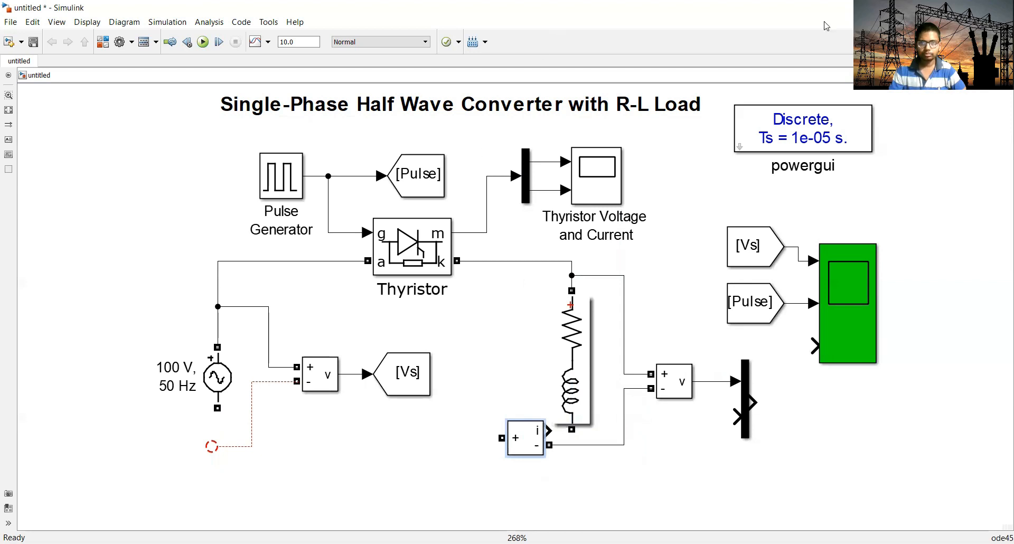
key(ctrl+z)
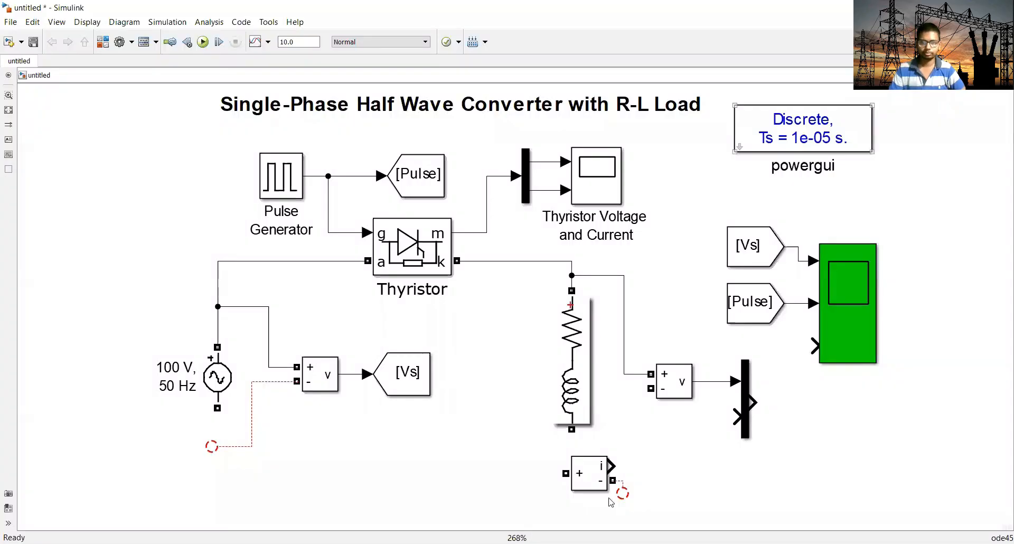
Wire the current measurement block in series between the load's lower terminal and the AC source's lower terminal
click(568, 429)
drag(568, 430, 566, 473)
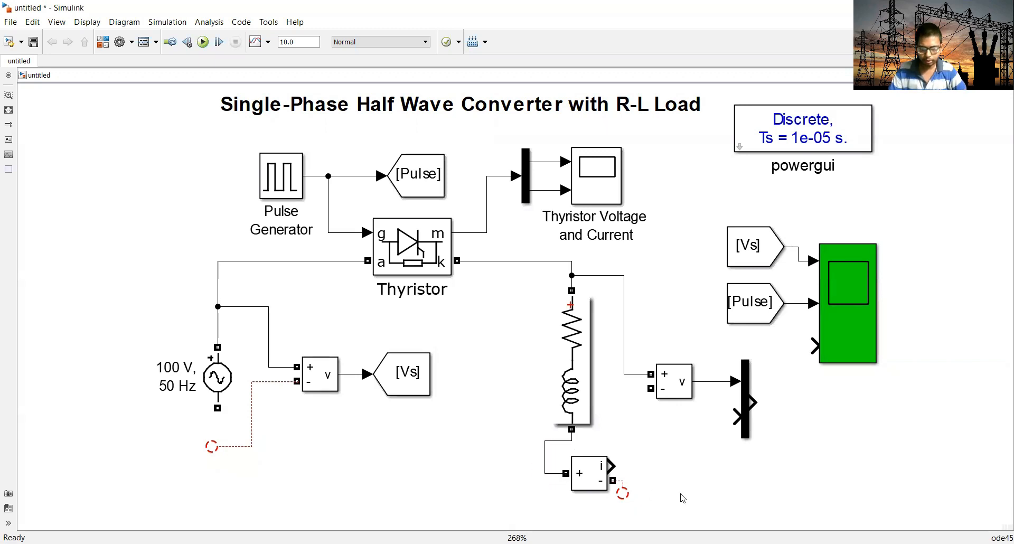
drag(617, 492, 215, 411)
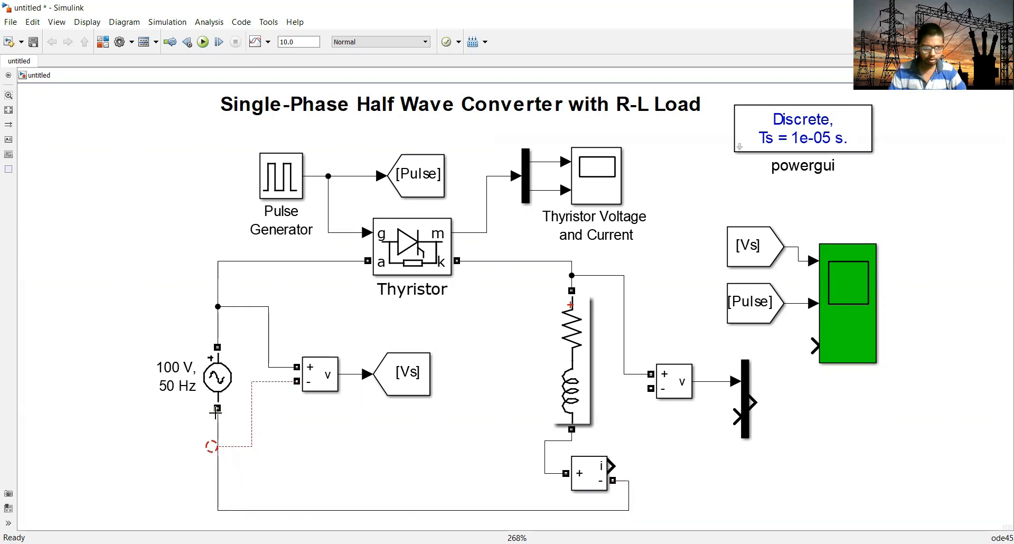
Replace the dangling wire of the source voltage measurement with a connection from its negative port to the return wire
drag(237, 451, 211, 447)
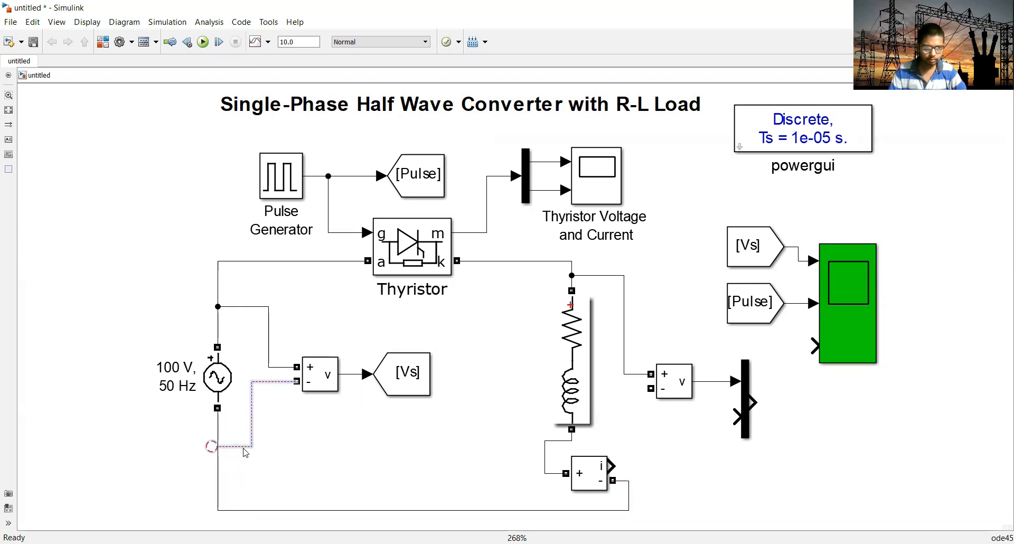
key(Delete)
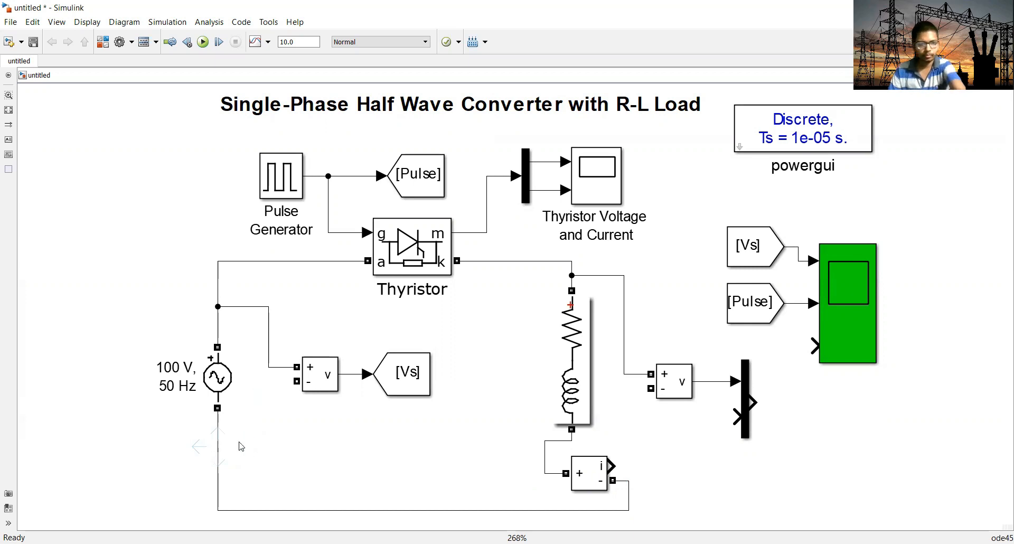
drag(295, 382, 215, 450)
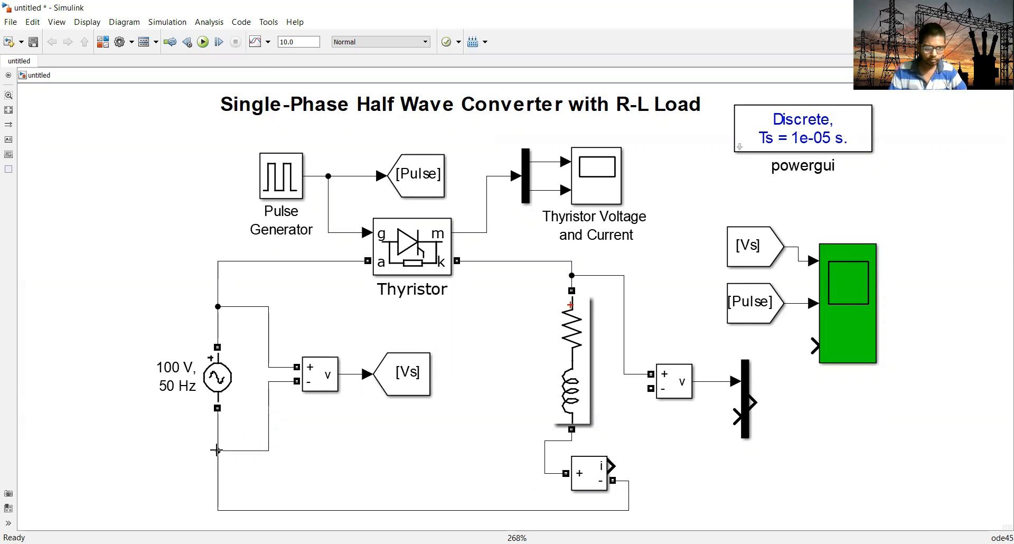
Connect the current measurement output to the mux's second input and the load voltage measurement's negative port to the load's lower terminal
drag(611, 465, 655, 387)
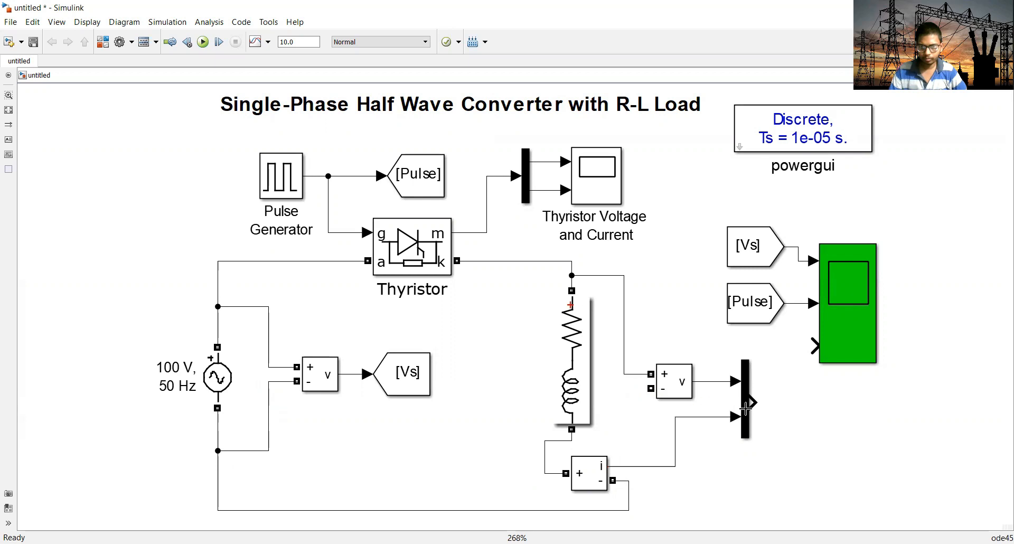
mouse_move(650, 388)
mouse_down()
mouse_move(597, 448)
mouse_move(562, 449)
mouse_move(571, 440)
mouse_up()
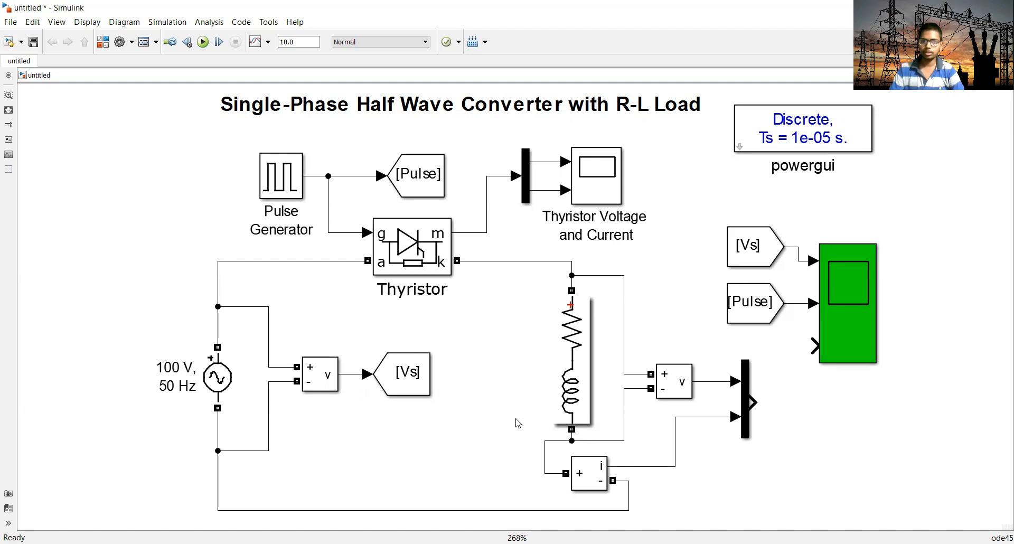
click(553, 390)
click(337, 271)
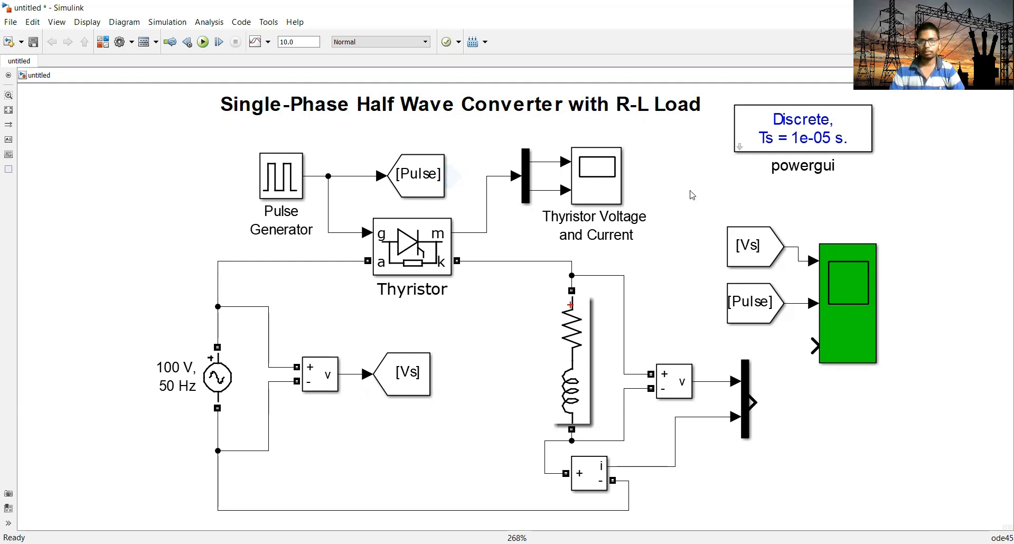
Connect the output of the load voltage and current mux to the third input of the green scope
click(670, 391)
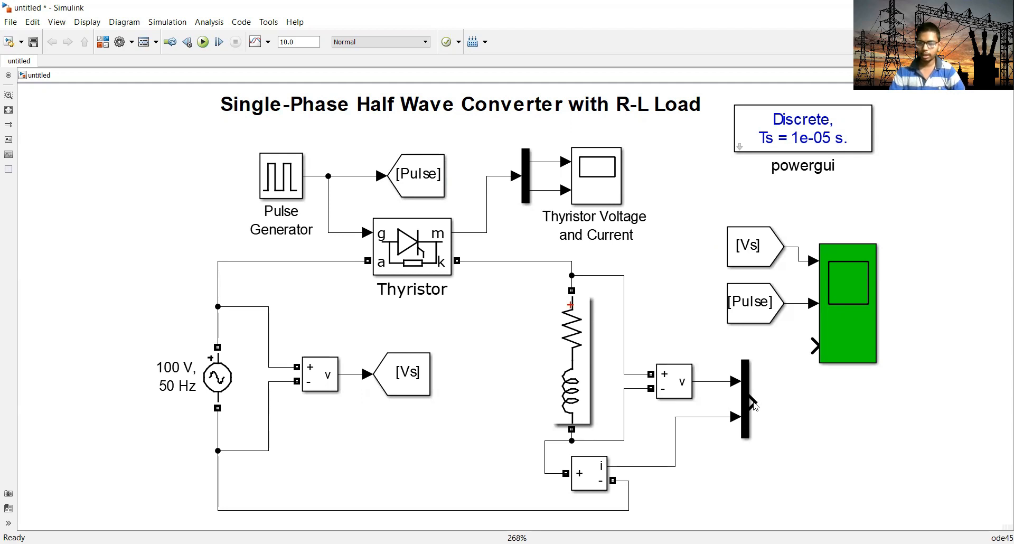
drag(752, 402, 813, 346)
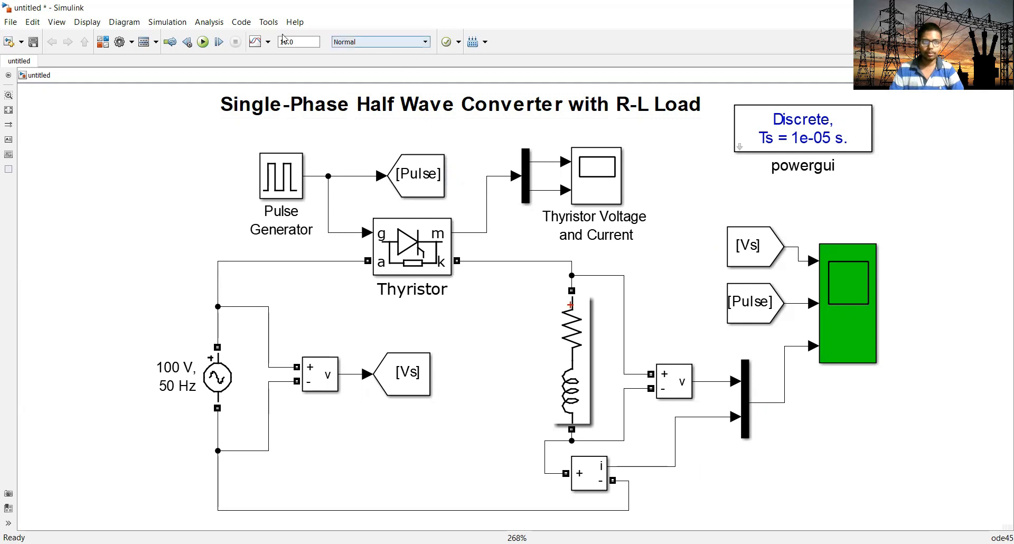
Set the simulation stop time to 0.5 and run the model
double_click(298, 40)
click(299, 39)
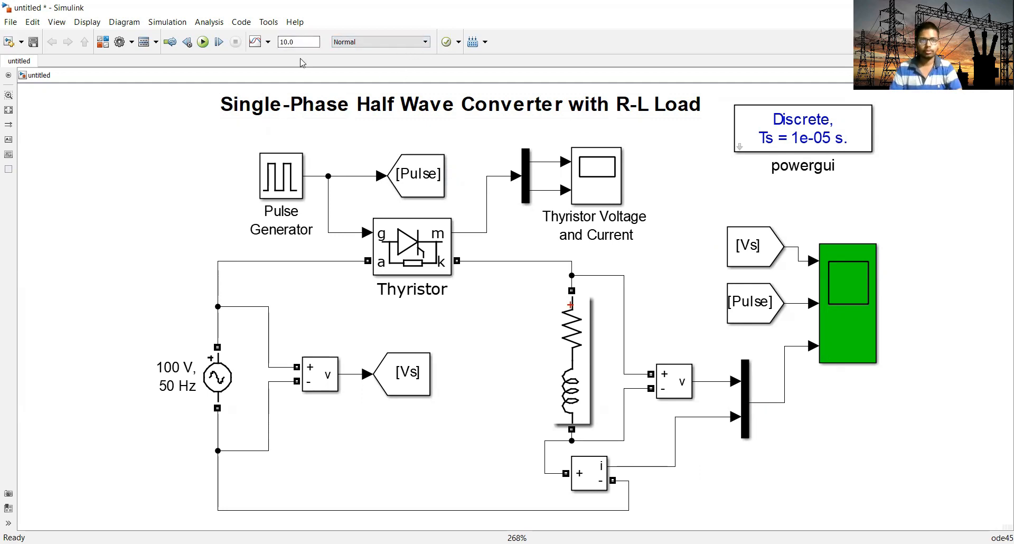
double_click(304, 41)
key(BackSpace)
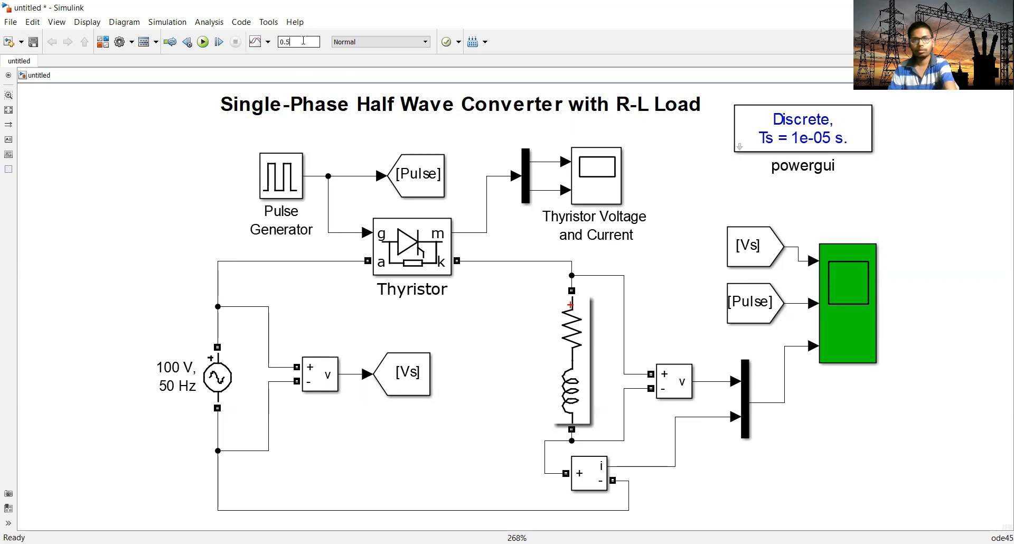
click(201, 45)
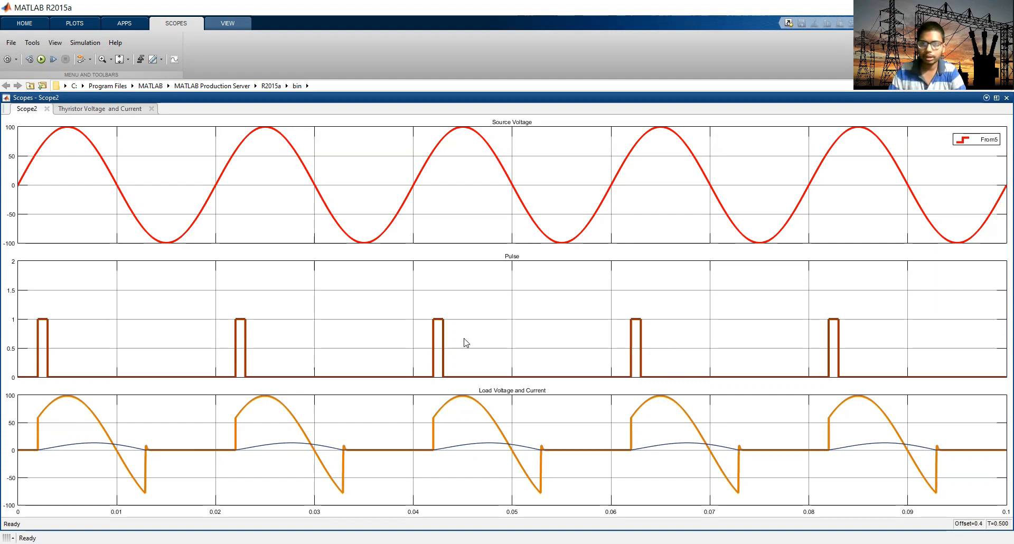
Show the Thyristor Voltage and Current scope and zoom in along the time axis to examine the first few cycles
click(103, 111)
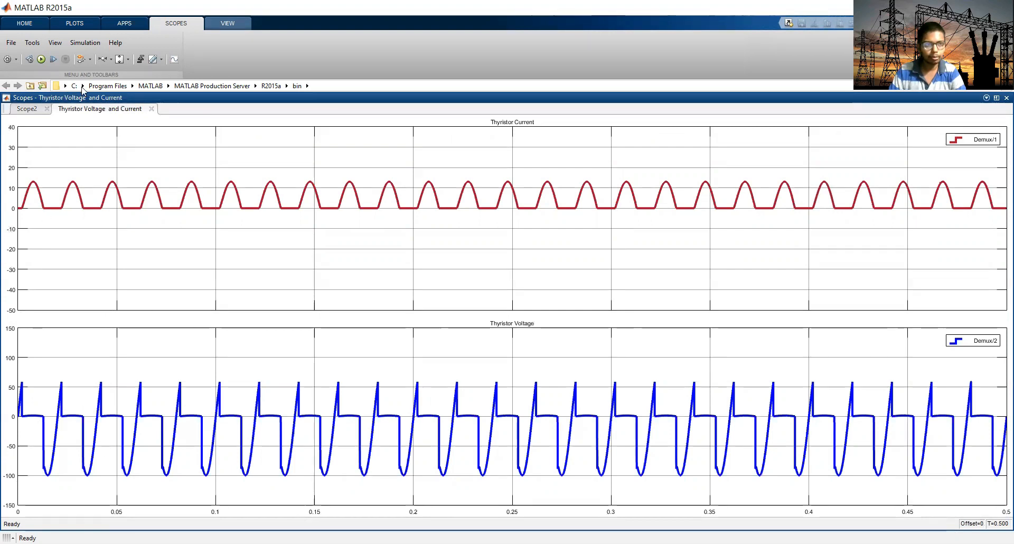
click(103, 60)
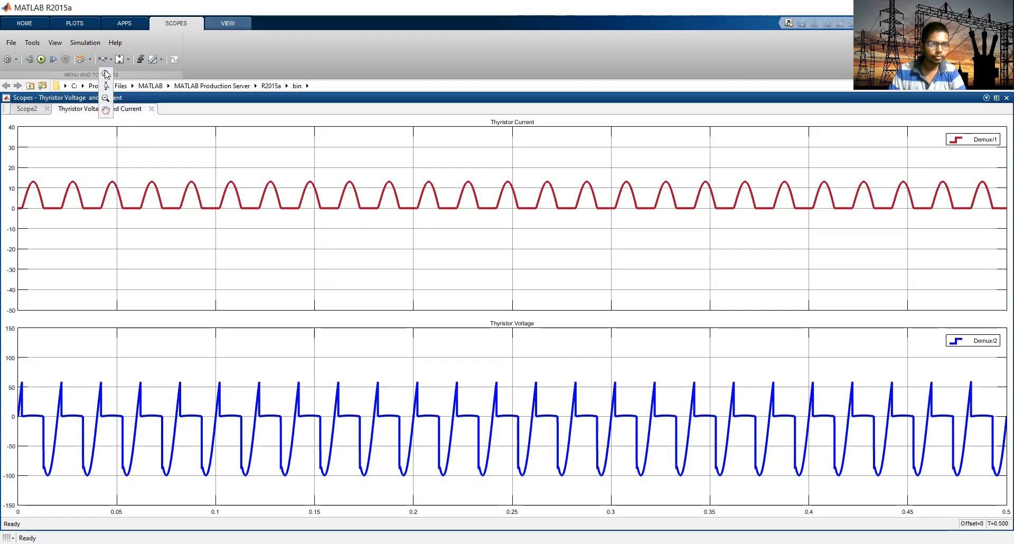
click(105, 73)
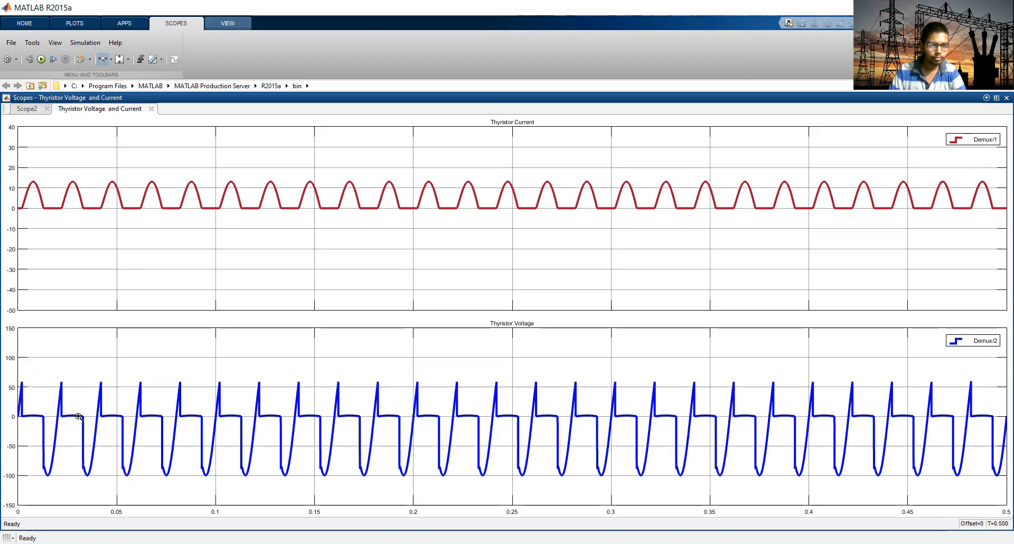
click(92, 405)
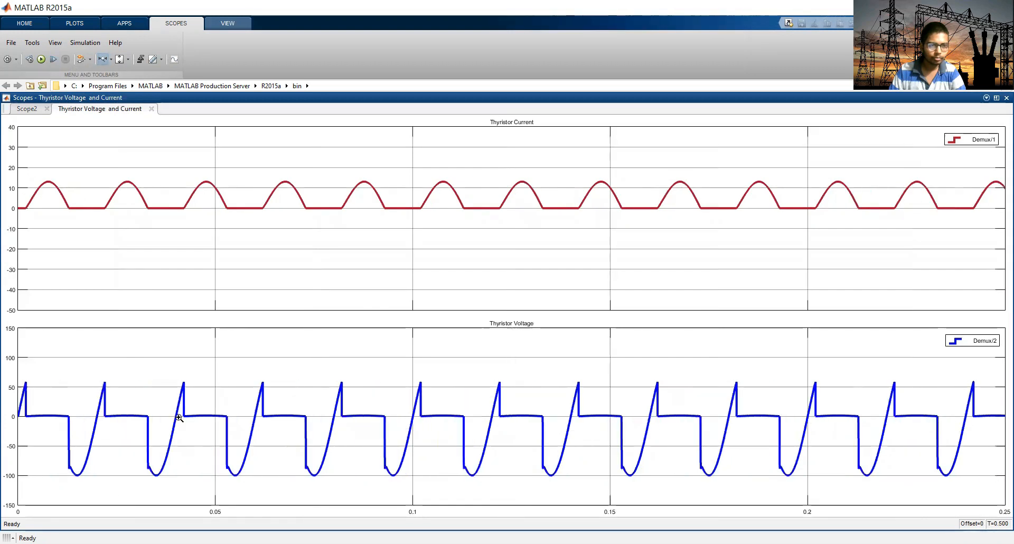
click(140, 425)
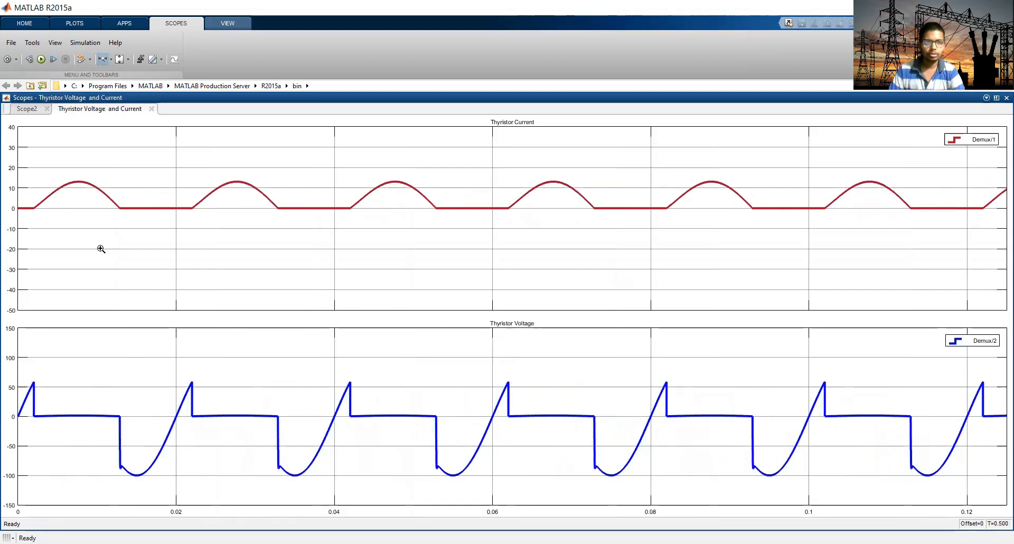